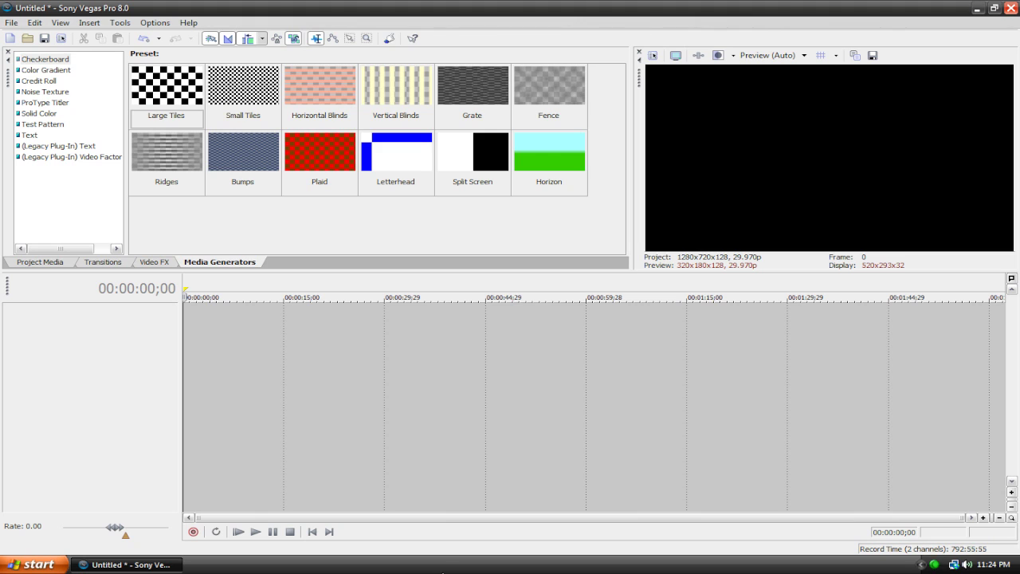
- Place Horse Drawn Carriage.wmv from Project Media on the video track and preview it
click(50, 263)
mouse_move(118, 102)
mouse_down()
mouse_move(317, 375)
mouse_move(201, 374)
mouse_up()
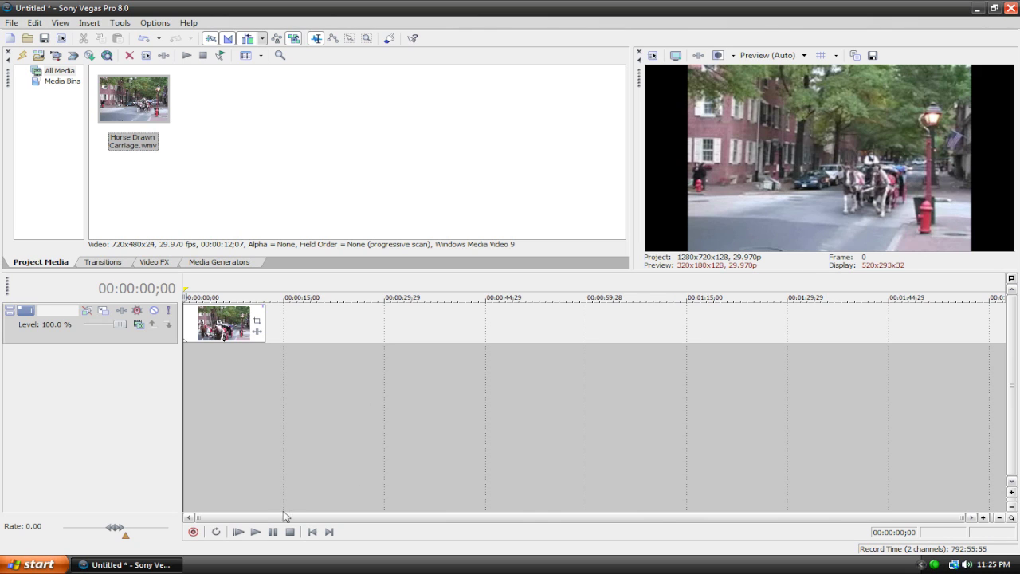
click(255, 532)
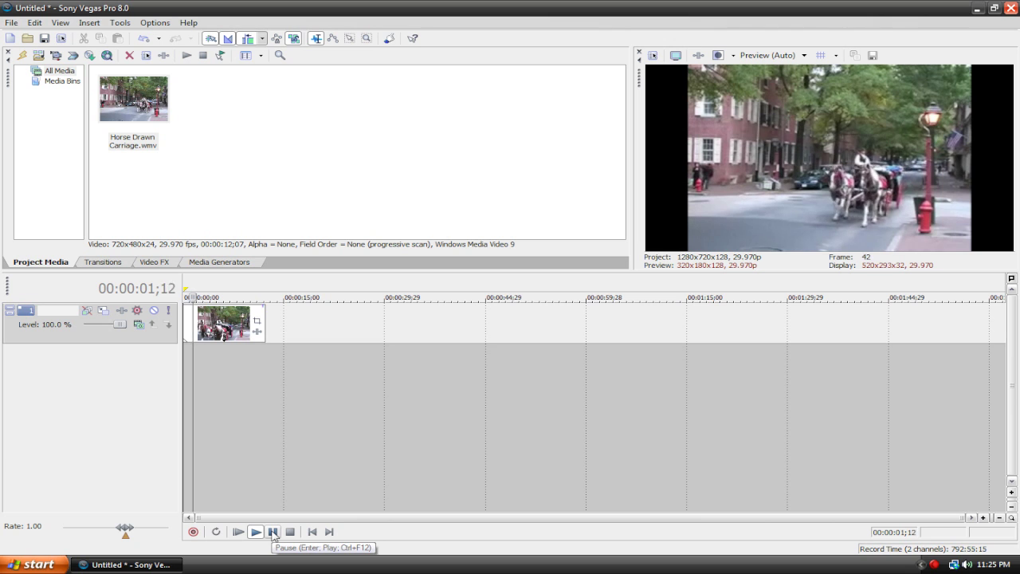
click(273, 532)
scroll(268, 461, up, 3)
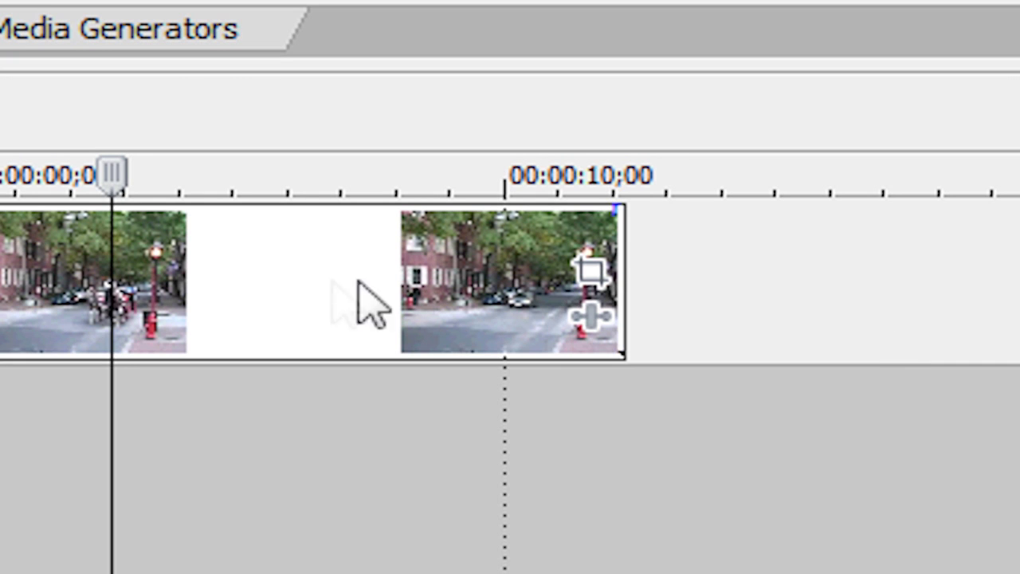
- Open Video Event Pan/Crop for the clip and begin resizing the crop frame by its corners
right_click(188, 292)
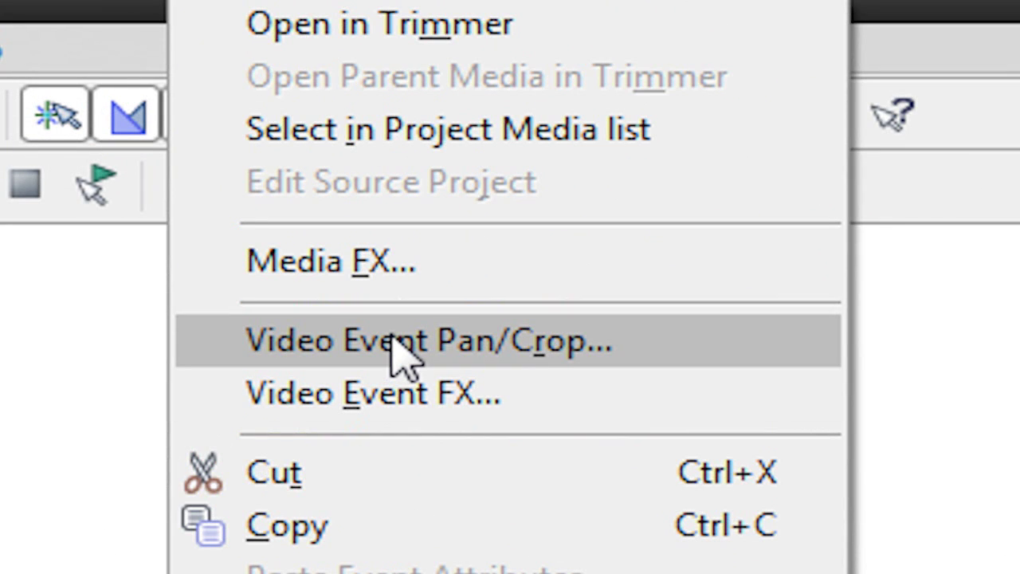
click(396, 341)
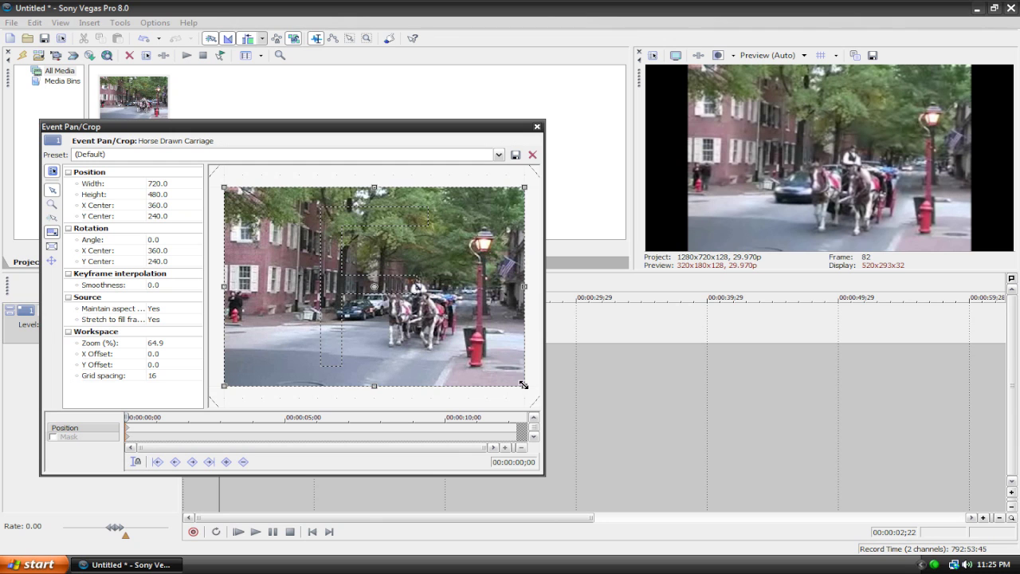
drag(527, 386, 556, 393)
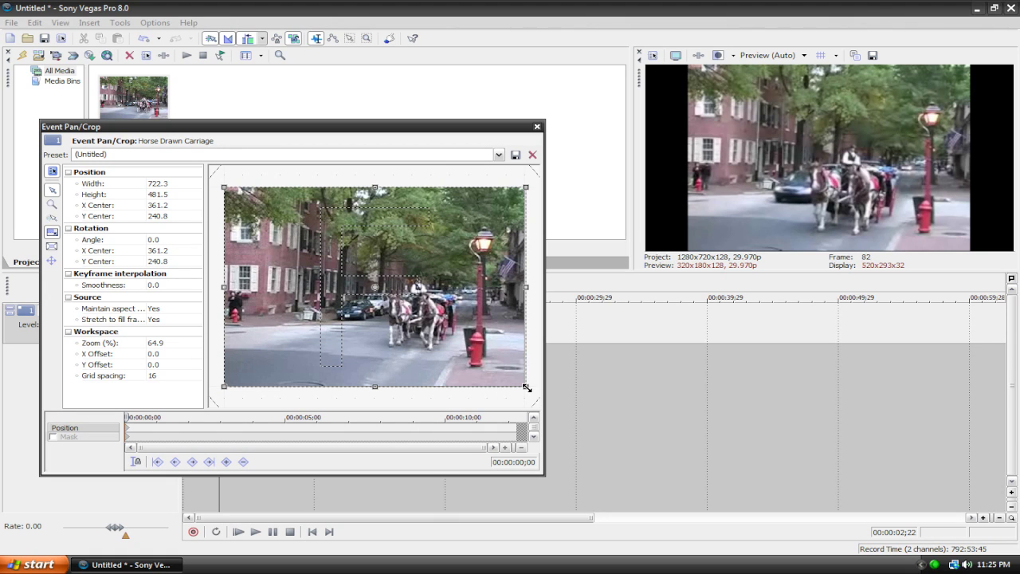
drag(527, 387, 507, 420)
drag(505, 188, 484, 200)
drag(224, 203, 238, 220)
mouse_move(481, 371)
mouse_down()
mouse_move(371, 298)
mouse_move(489, 388)
mouse_move(487, 374)
mouse_up()
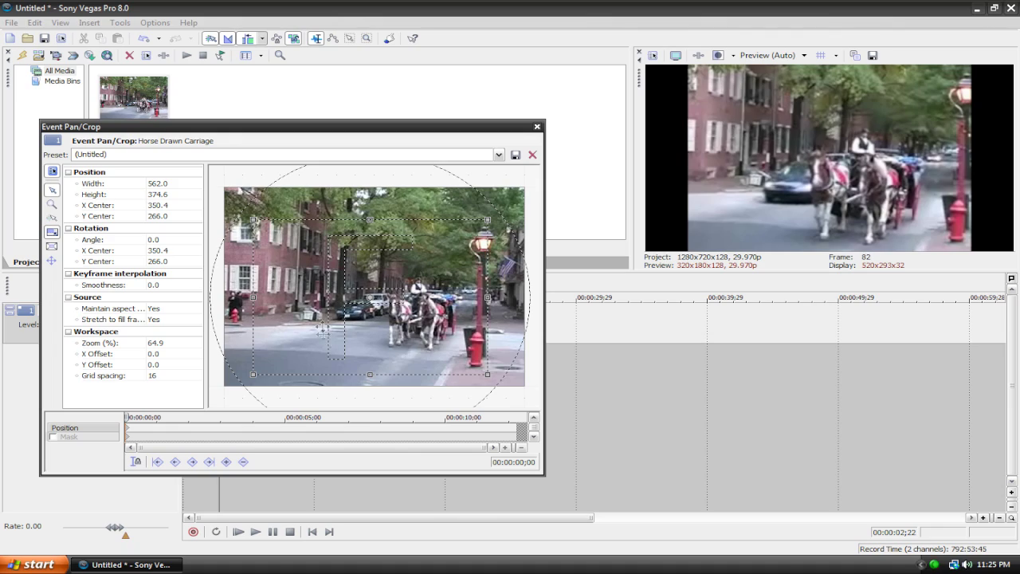
- Adjust the crop frame to 360.2 × 240.1, centred at 293.6, 197.1
mouse_move(371, 336)
mouse_down()
mouse_move(355, 313)
mouse_move(380, 311)
mouse_move(357, 338)
mouse_up()
drag(463, 376, 437, 362)
drag(357, 342, 406, 338)
drag(484, 359, 510, 379)
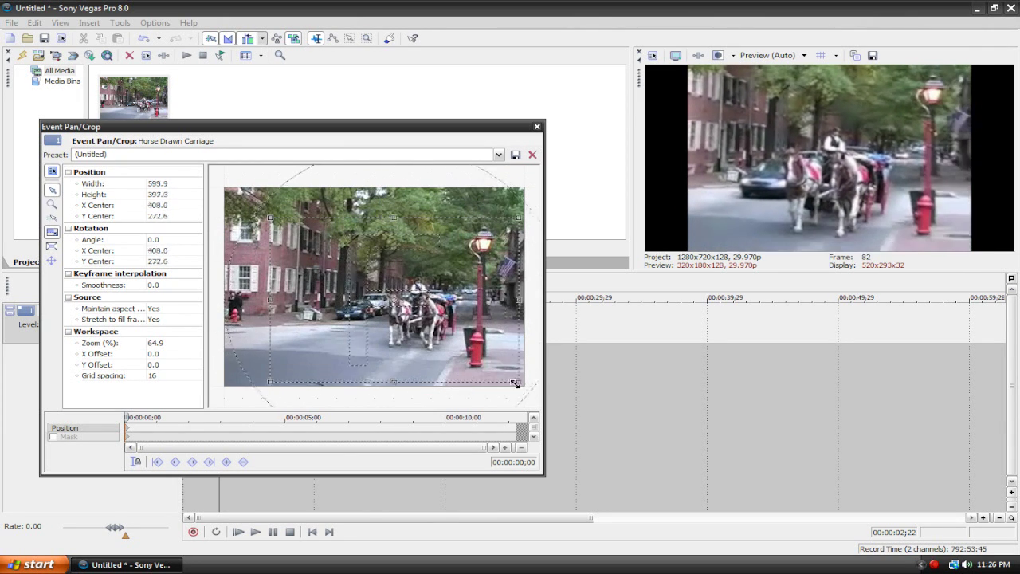
drag(454, 339, 428, 322)
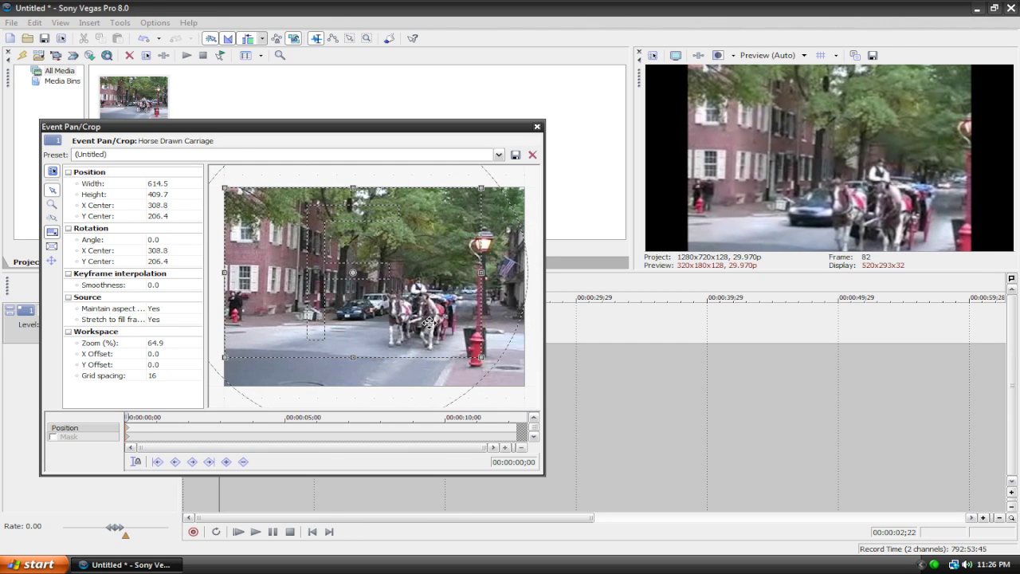
drag(474, 356, 524, 386)
drag(434, 258, 430, 285)
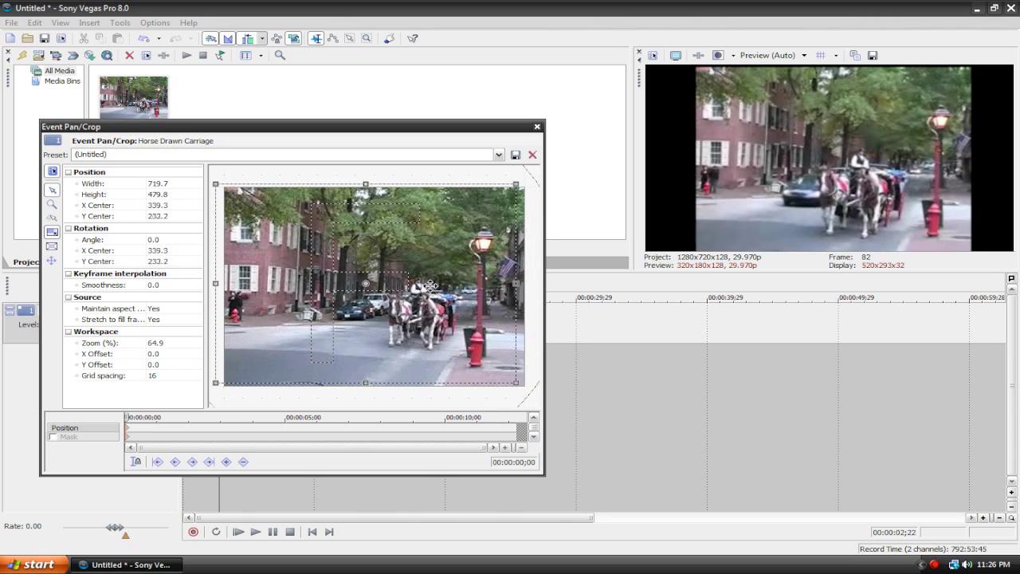
drag(515, 381, 440, 332)
drag(371, 311, 352, 297)
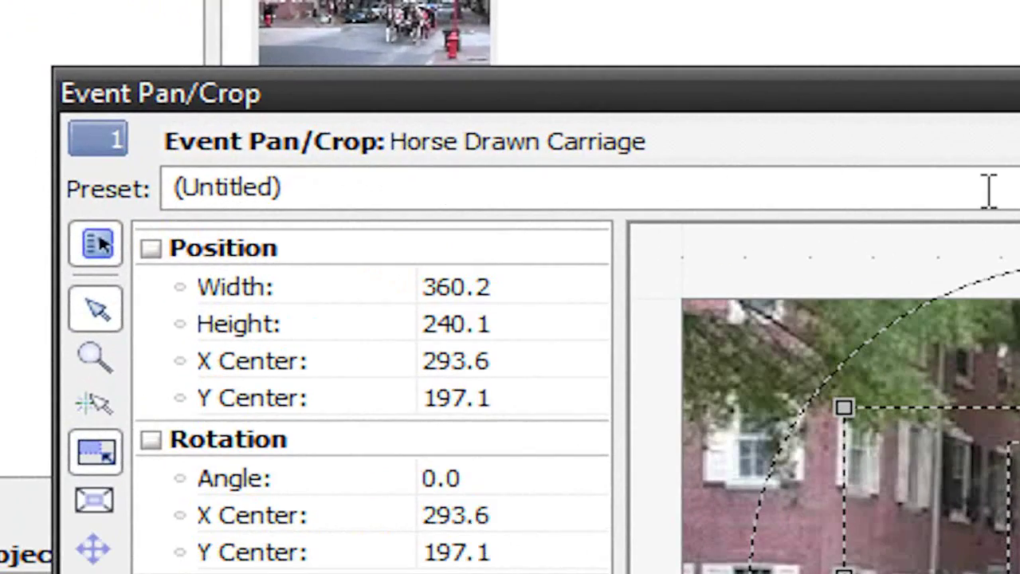
- Apply the (Default) preset, slide the frame left to test, then reapply (Default) for 720 × 480
click(1019, 187)
click(1019, 226)
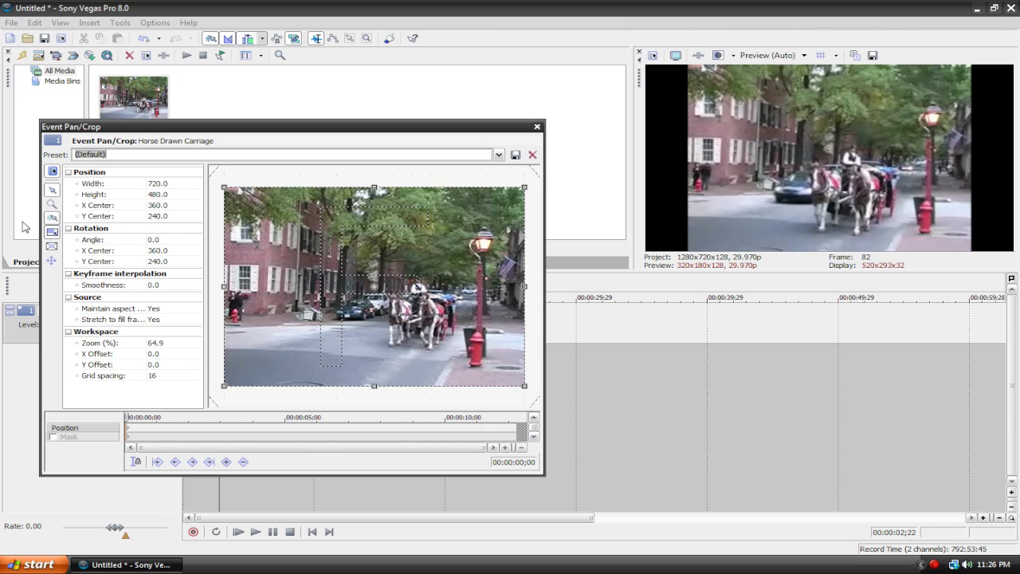
drag(432, 344, 461, 341)
drag(379, 303, 383, 323)
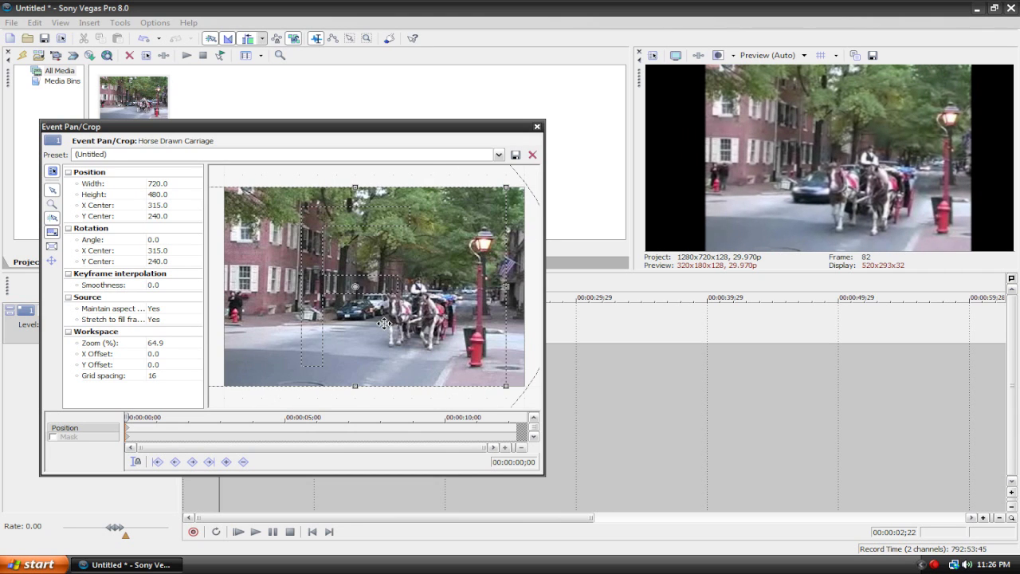
click(483, 153)
click(344, 174)
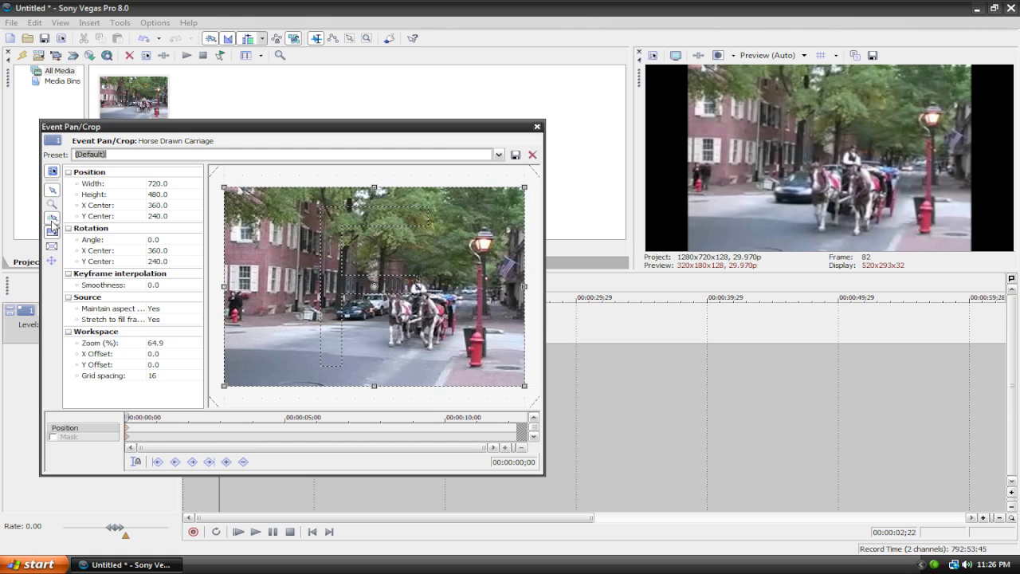
- Move the crop frame up-left, then reset it with the (Default) preset
mouse_move(466, 323)
mouse_down()
mouse_move(385, 288)
mouse_move(487, 317)
mouse_move(457, 308)
mouse_up()
click(498, 155)
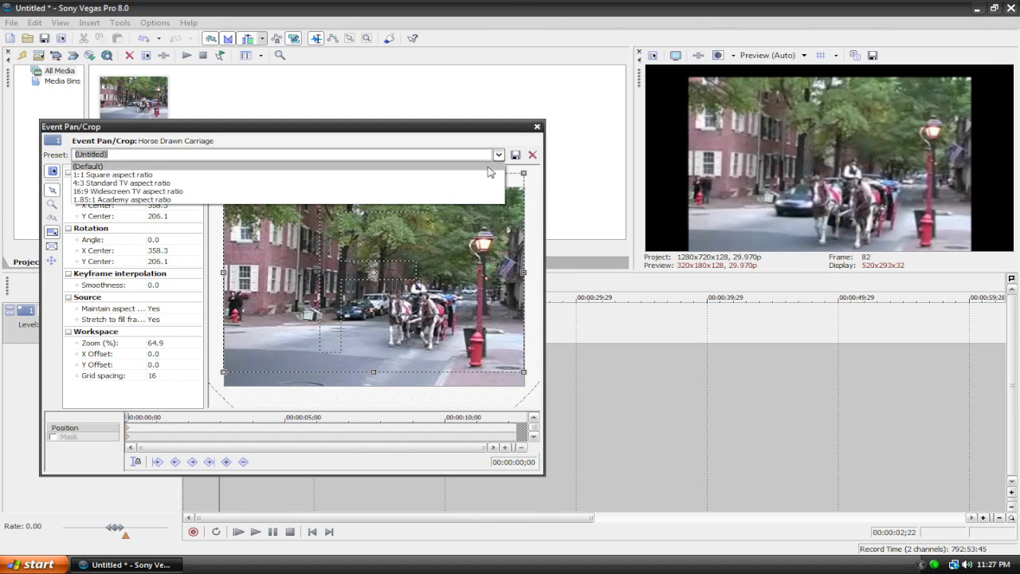
click(127, 205)
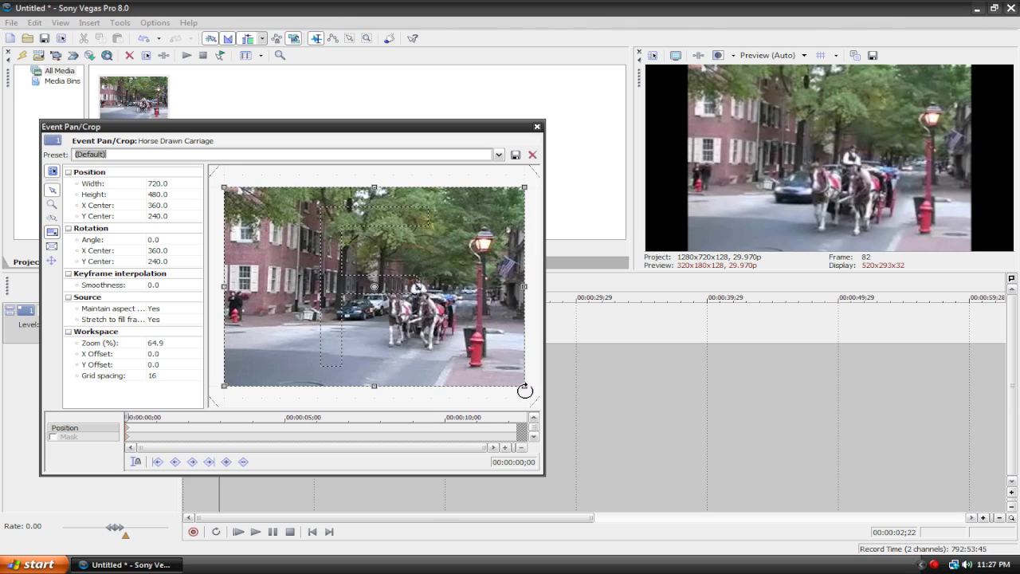
- Resize the crop frame by its corners toward a 268.6 × 288.6 top-left area
drag(526, 387, 624, 362)
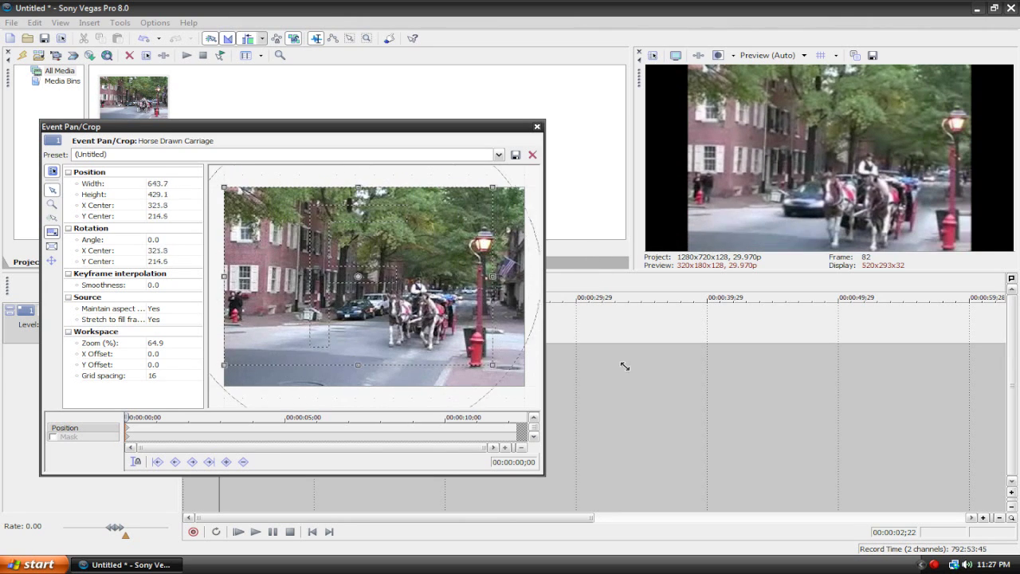
drag(488, 361, 427, 294)
drag(380, 271, 397, 381)
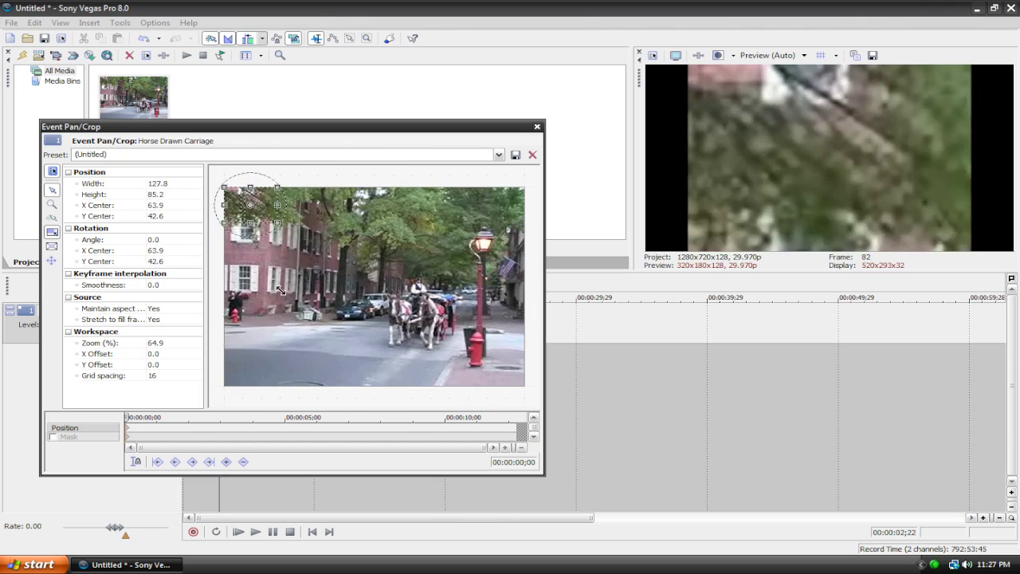
drag(470, 310, 409, 298)
drag(357, 255, 526, 391)
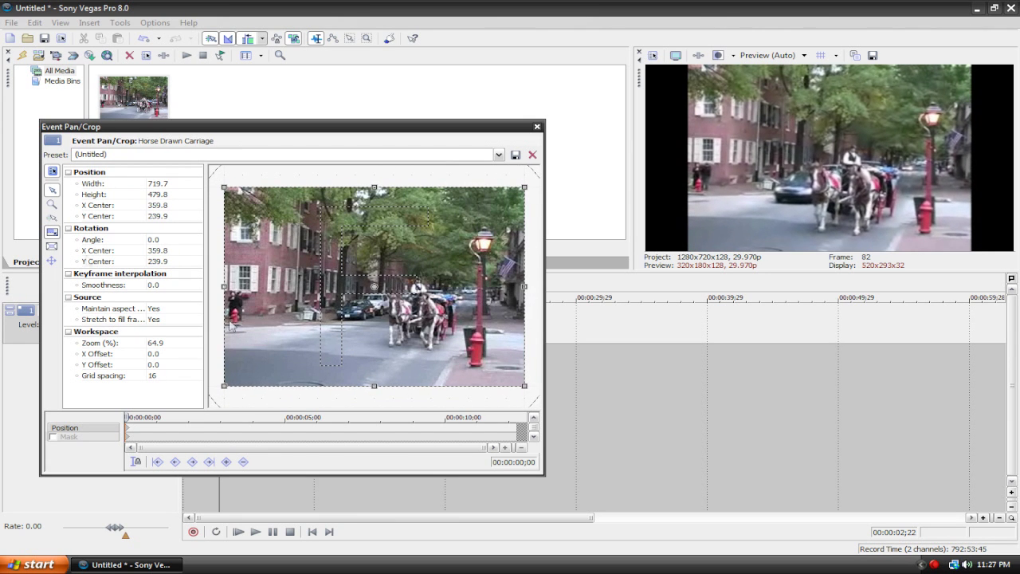
drag(526, 388, 430, 315)
drag(286, 364, 511, 376)
- Reset to (Default), test shrinking the frame to about 530 wide, then reset again
click(498, 153)
click(103, 166)
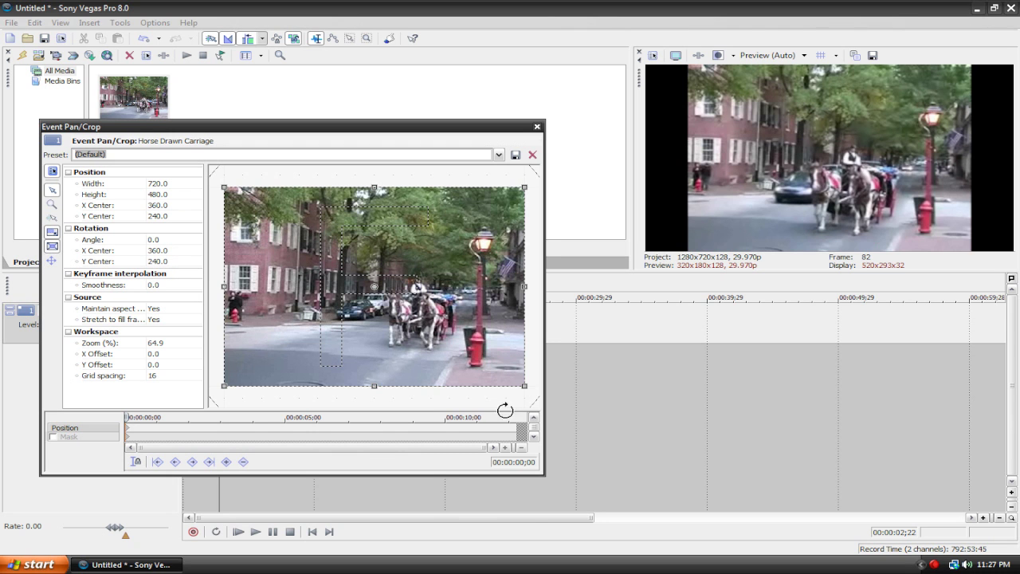
drag(524, 386, 522, 423)
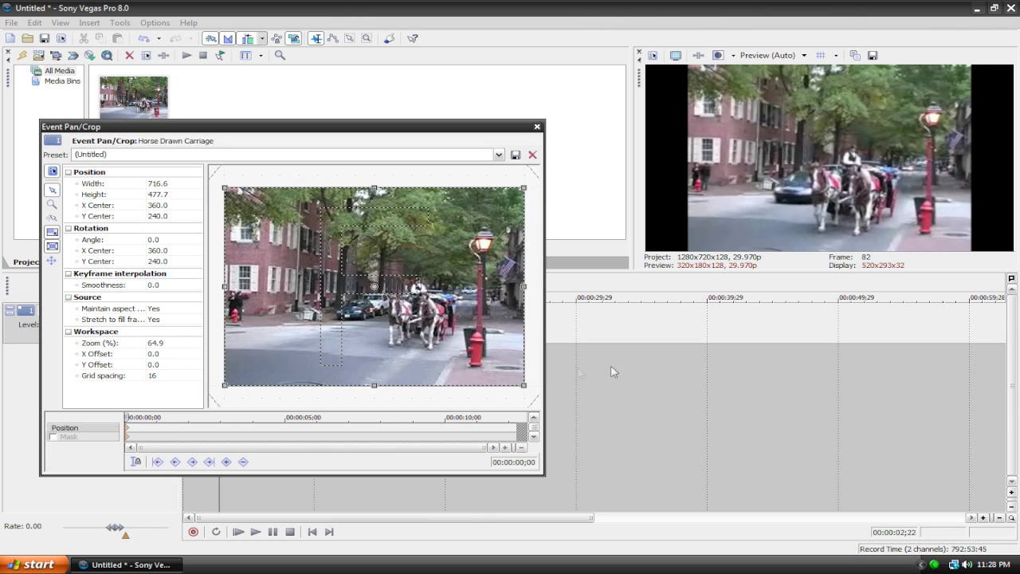
drag(522, 386, 478, 391)
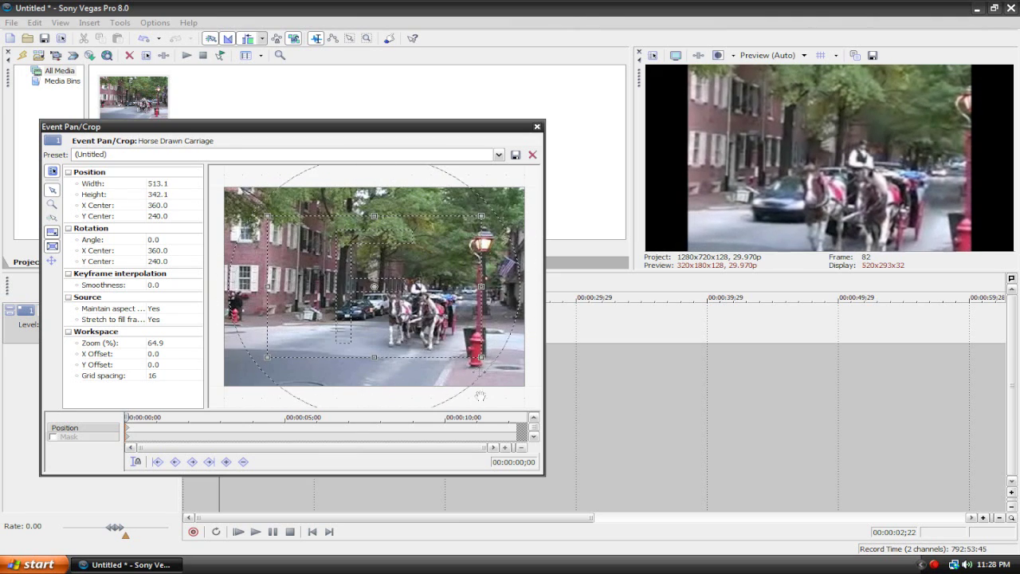
click(499, 153)
click(104, 165)
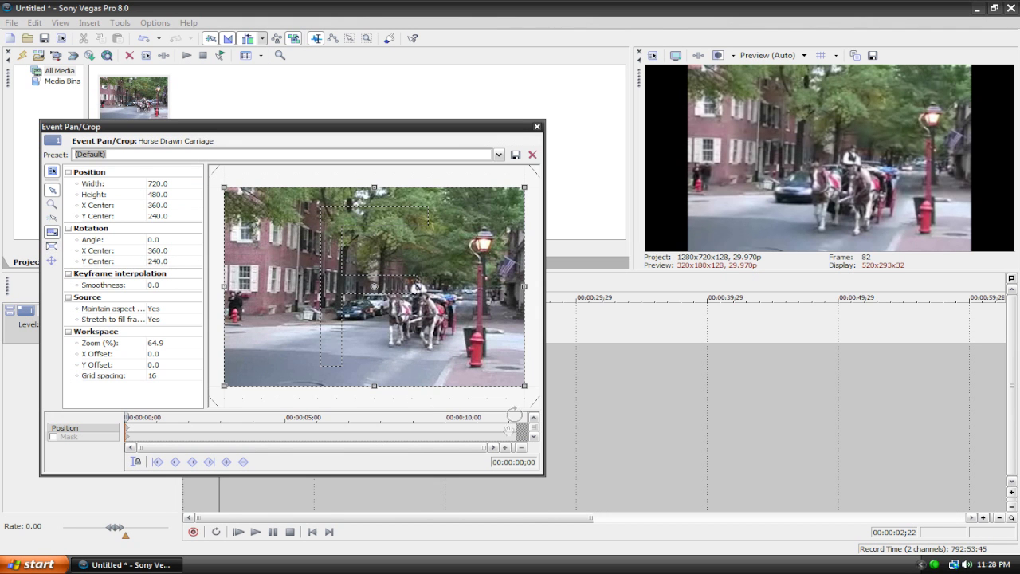
- Pull the corner handles inward once more, then restore the 720 × 480 (Default) preset
drag(523, 386, 512, 428)
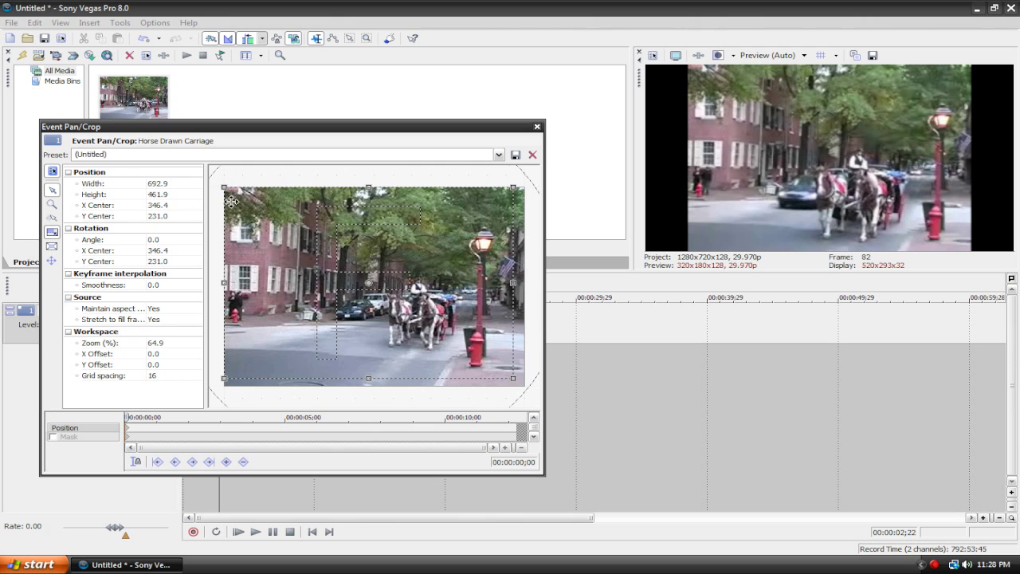
mouse_move(222, 184)
mouse_down()
mouse_move(438, 327)
mouse_move(203, 184)
mouse_up()
click(499, 155)
click(455, 165)
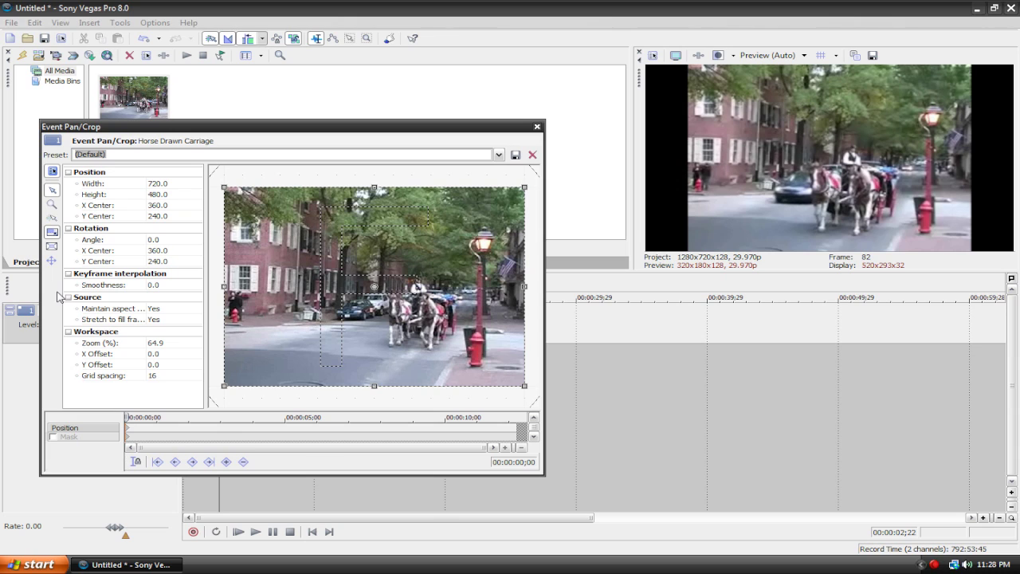
- Cycle the Move in X / Move in Y constraints and drag the full frame right and up
click(51, 260)
click(51, 264)
click(51, 262)
drag(309, 364, 418, 336)
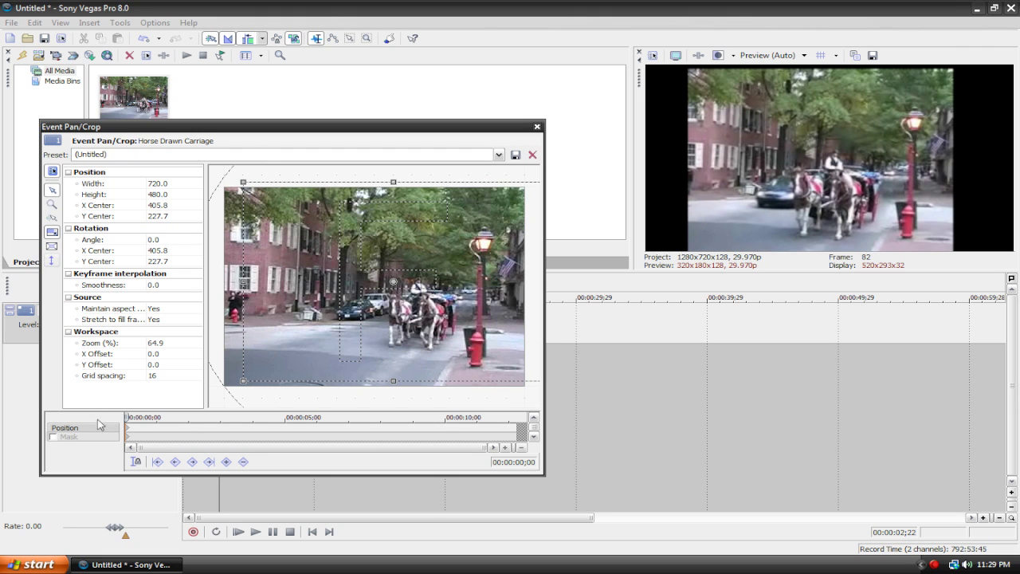
drag(485, 352, 358, 311)
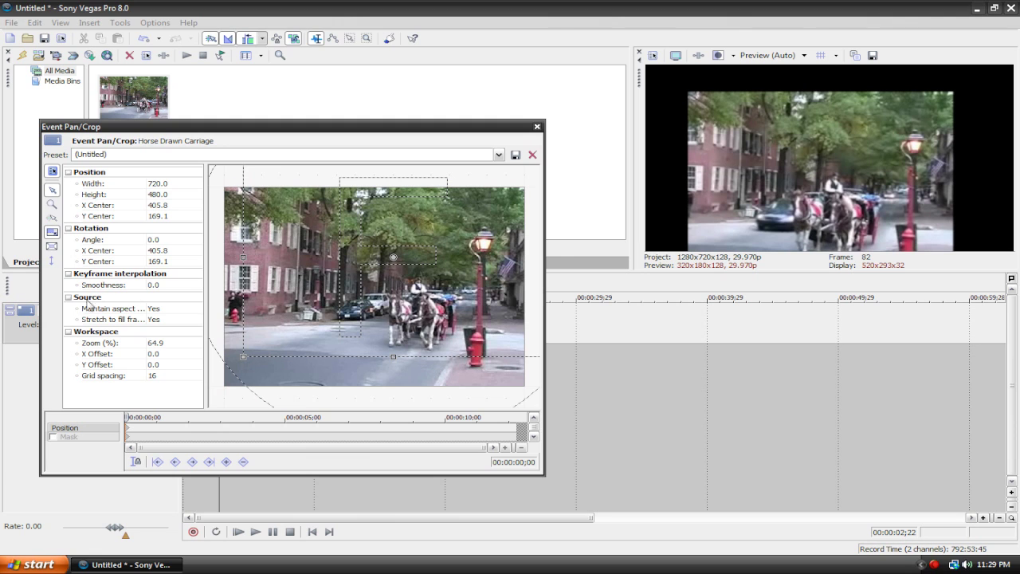
click(56, 260)
- Return the crop to the (Default) full 720 × 480 frame
drag(478, 321, 451, 333)
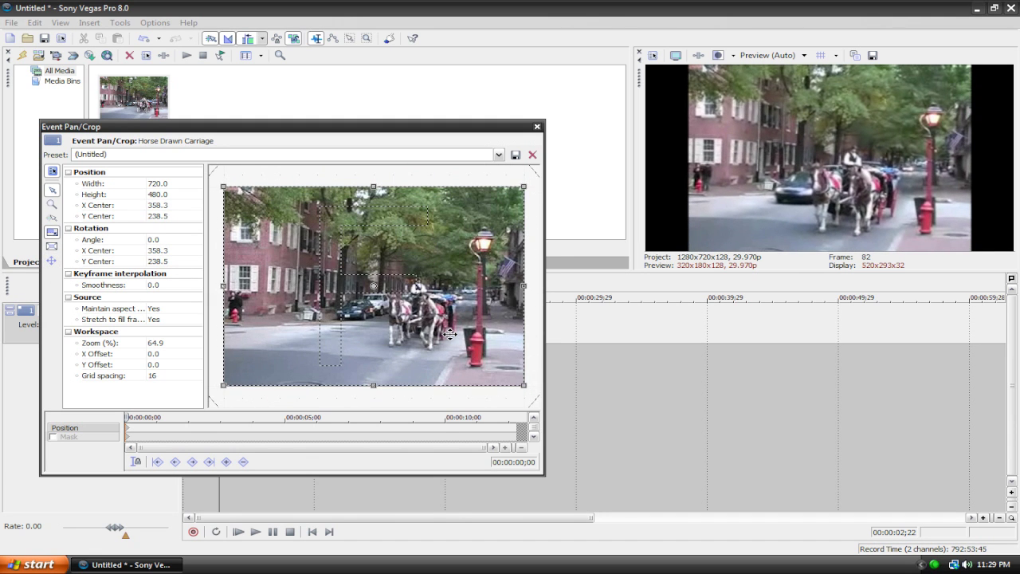
click(499, 154)
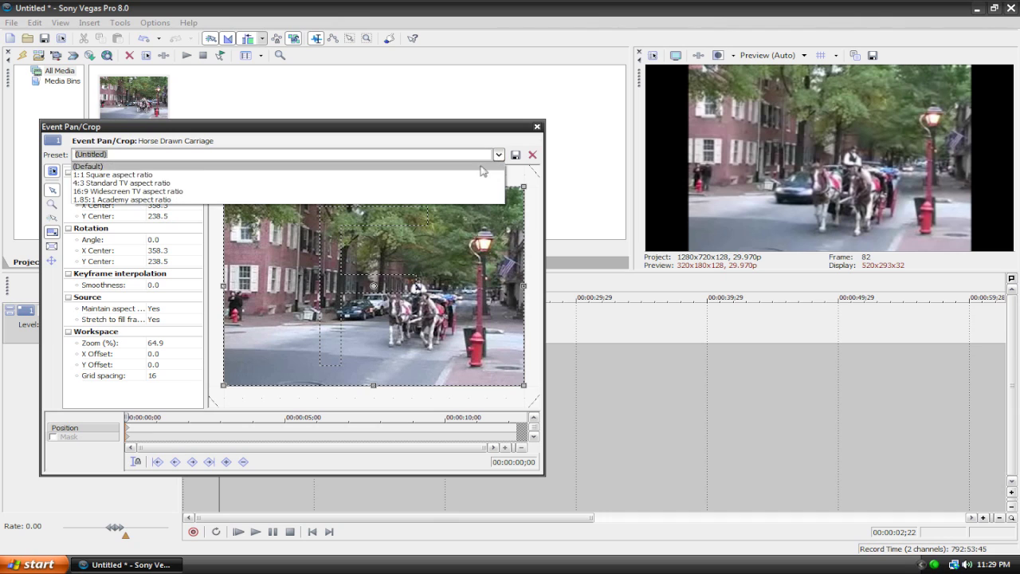
click(438, 163)
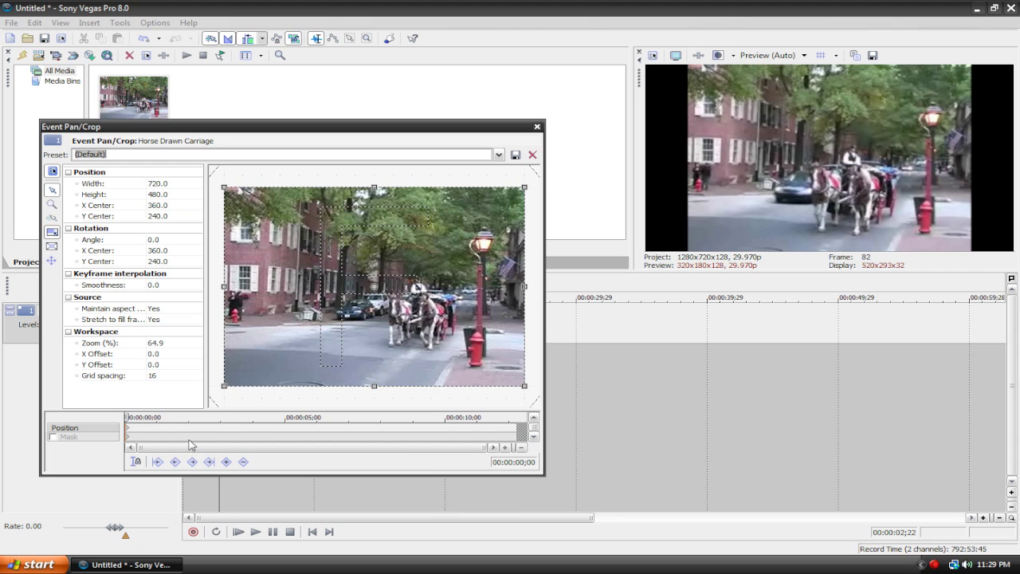
- At the 2;00 keyframe, shrink the crop to a 134.9 × 89.9 top-left box and preview
click(159, 434)
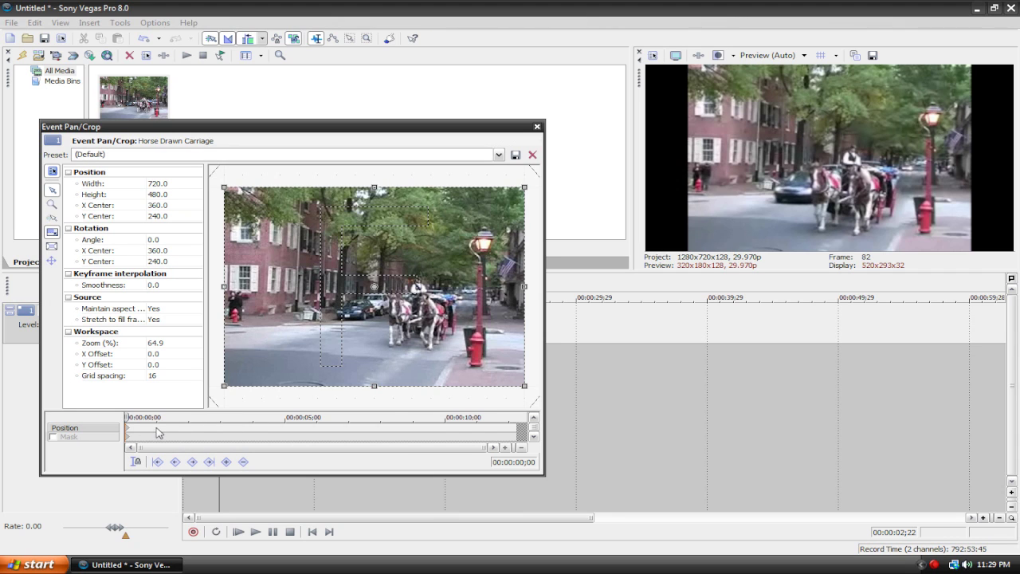
scroll(163, 435, up, 4)
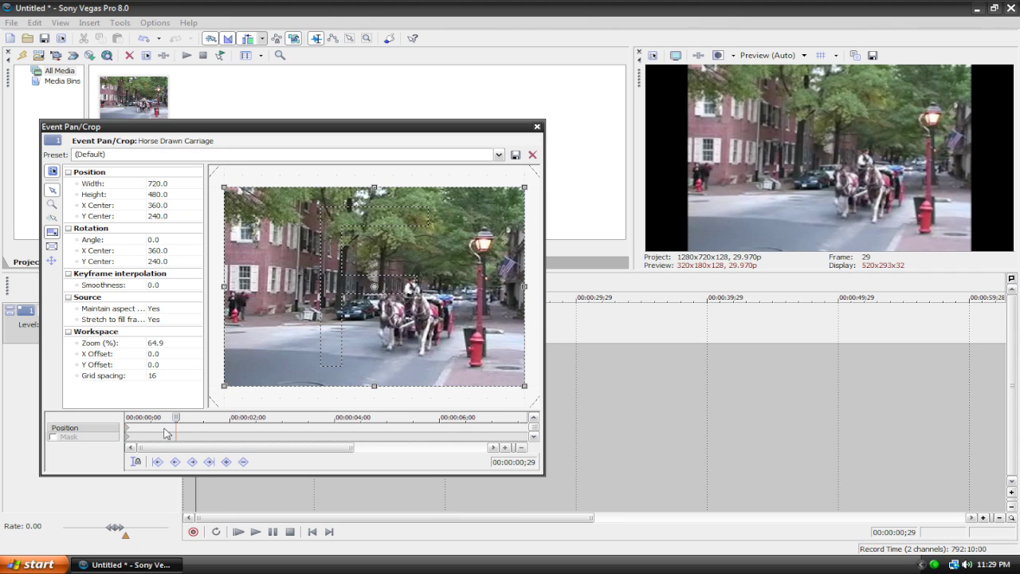
click(285, 433)
drag(525, 385, 336, 224)
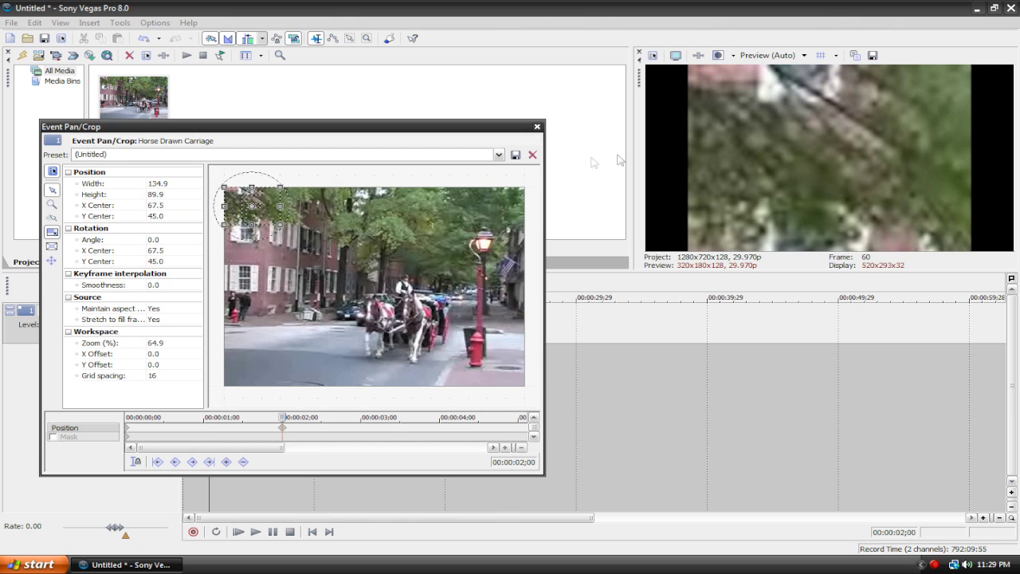
click(537, 126)
click(238, 532)
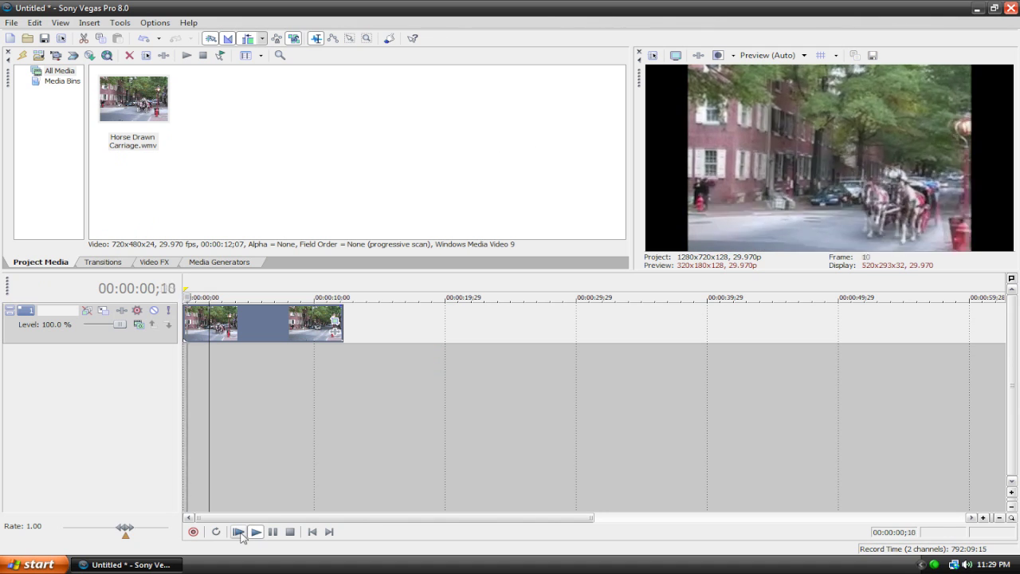
- Preview the zoom, then reopen the clip's Event Pan/Crop
click(240, 532)
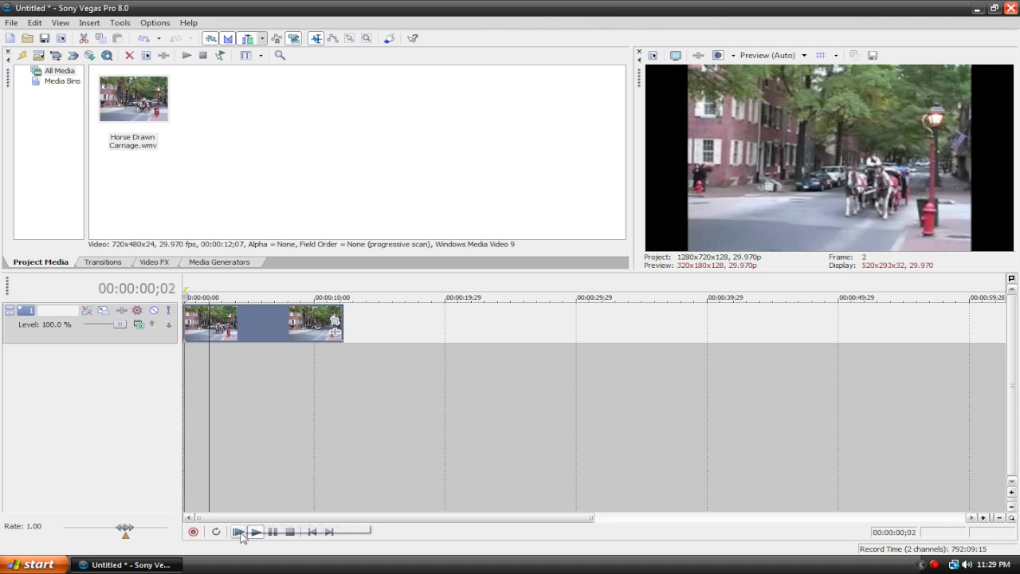
click(272, 531)
click(334, 319)
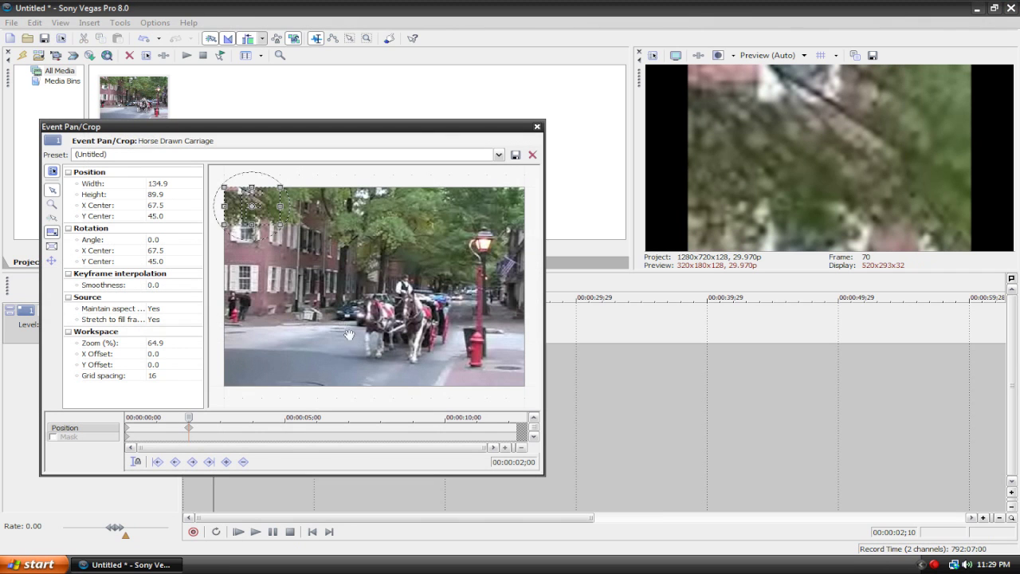
- Reset the 2;00 keyframe and resize its crop to 160.3 × 106.9 at top-left, then preview
click(191, 432)
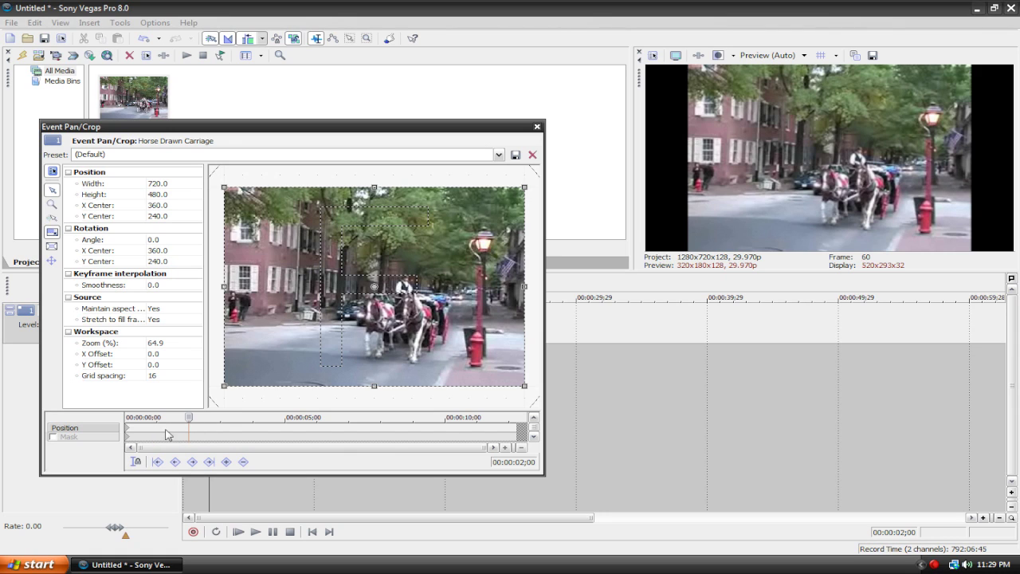
scroll(204, 432, up, 2)
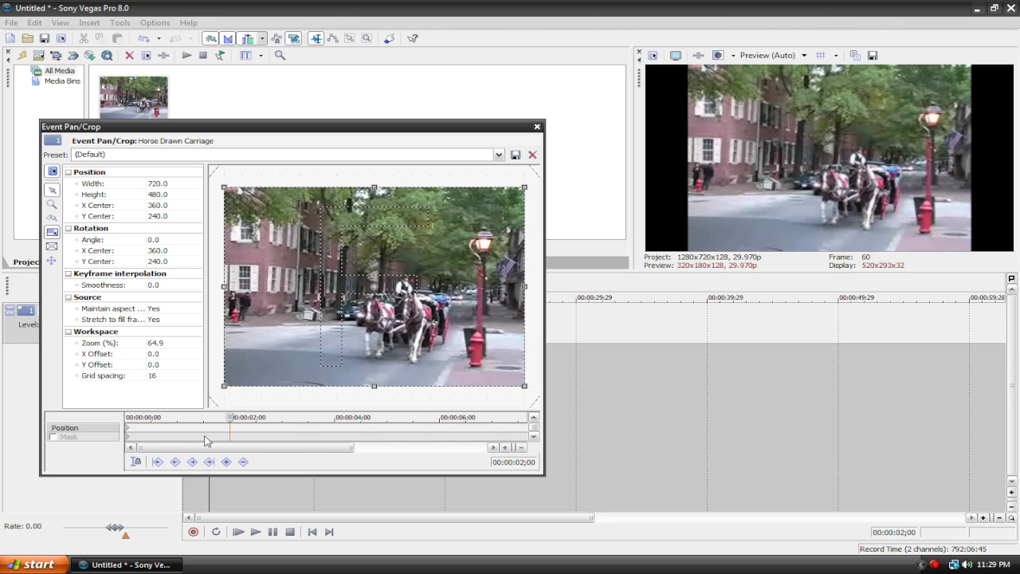
mouse_move(230, 416)
mouse_down()
mouse_move(199, 416)
mouse_move(230, 416)
mouse_up()
drag(526, 387, 291, 232)
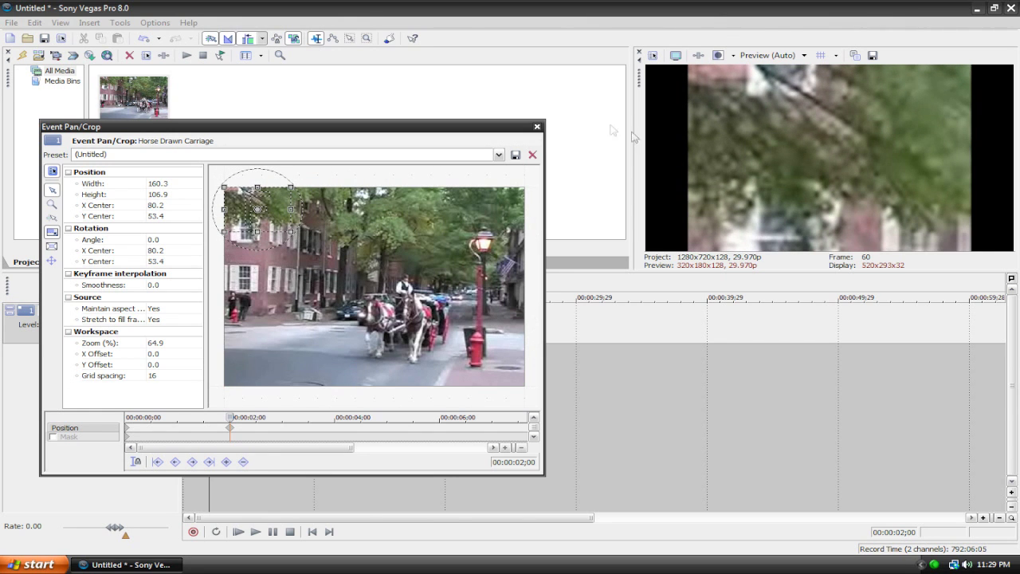
click(538, 126)
click(255, 532)
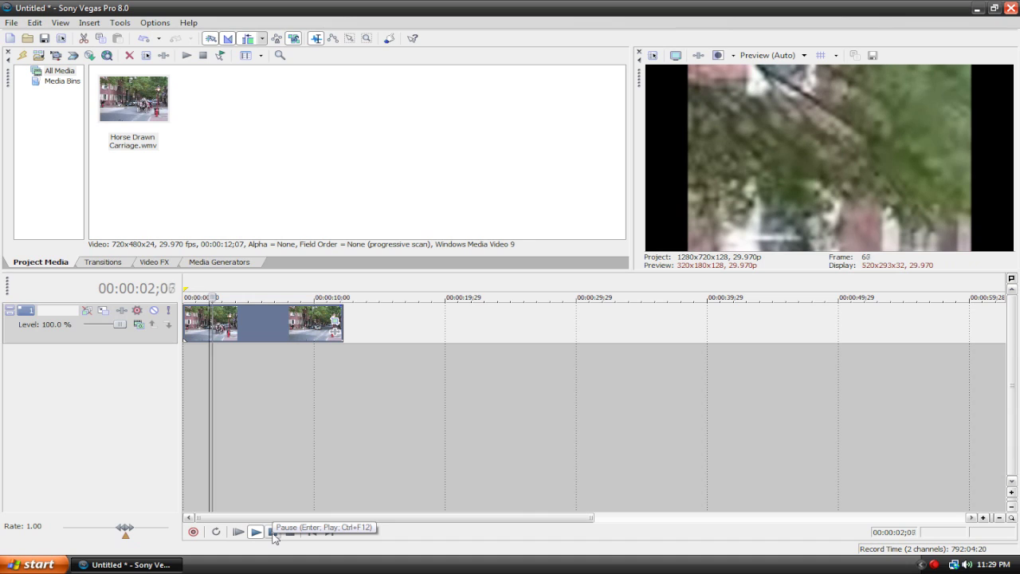
click(273, 532)
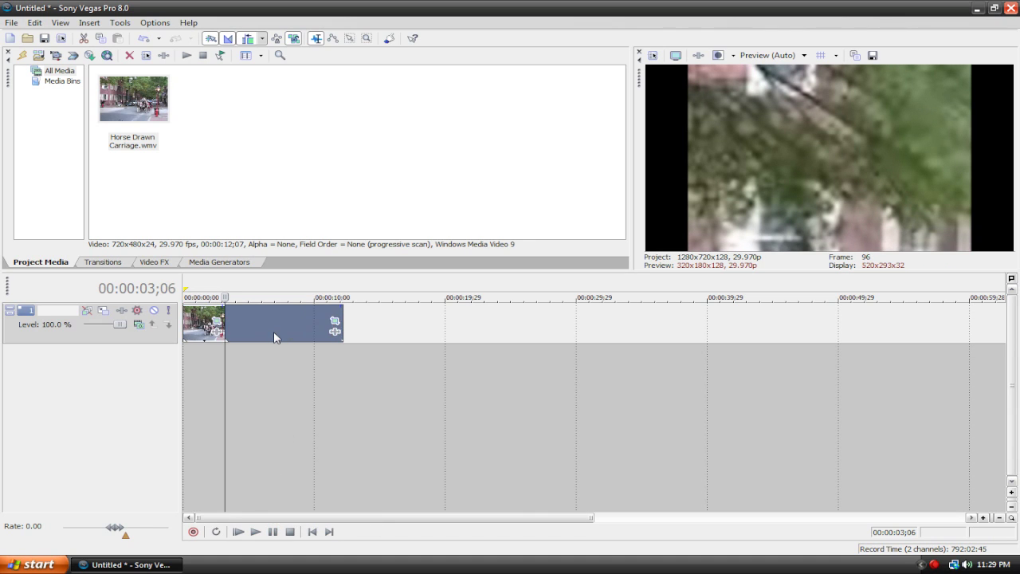
mouse_move(248, 332)
mouse_down()
mouse_move(287, 333)
mouse_move(249, 332)
mouse_up()
- Move the 160.3 × 106.9 crop onto the fire hydrant at 639.8, 426.6 and play from start
click(248, 332)
click(335, 323)
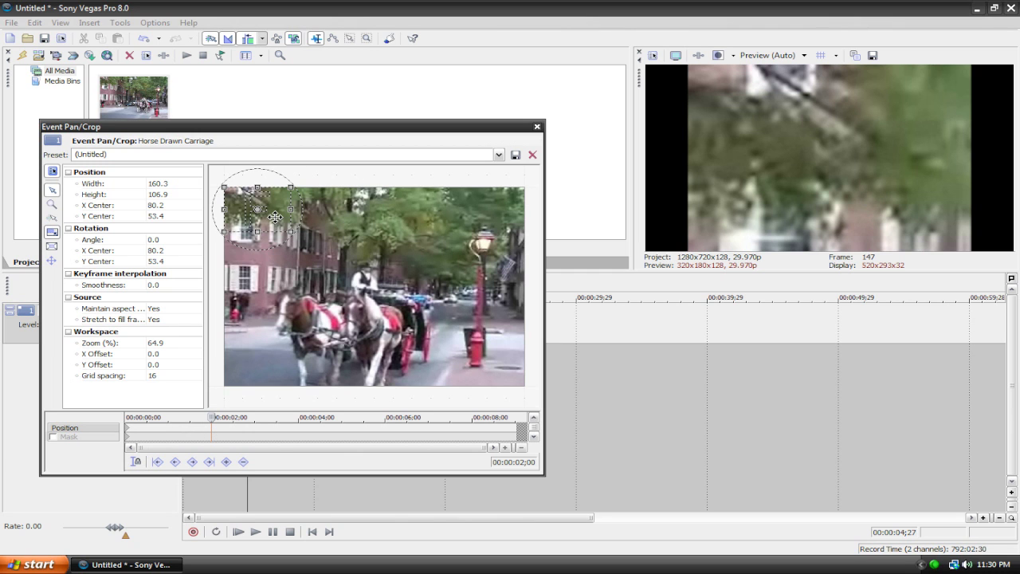
drag(273, 217, 507, 372)
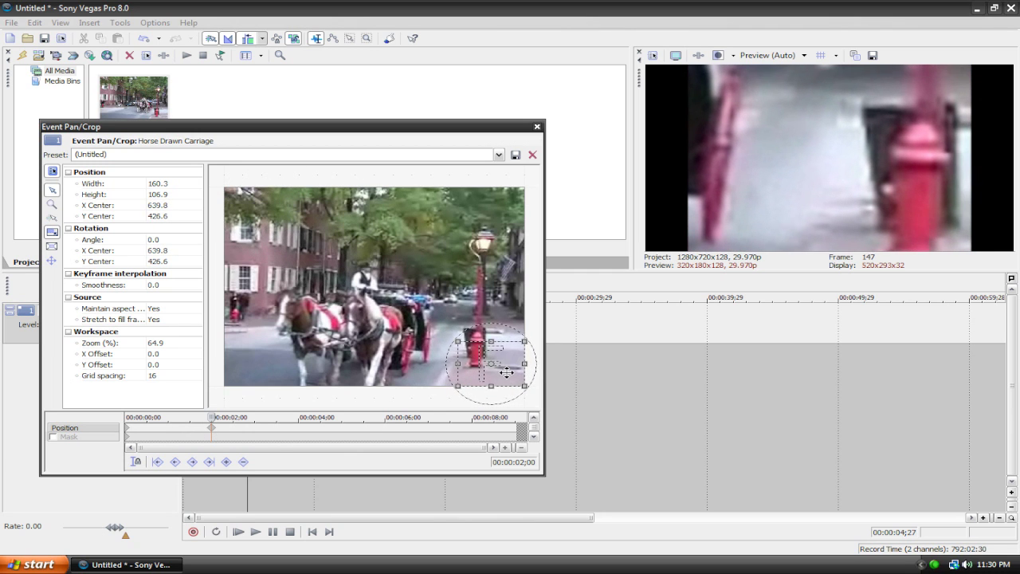
click(537, 127)
click(238, 532)
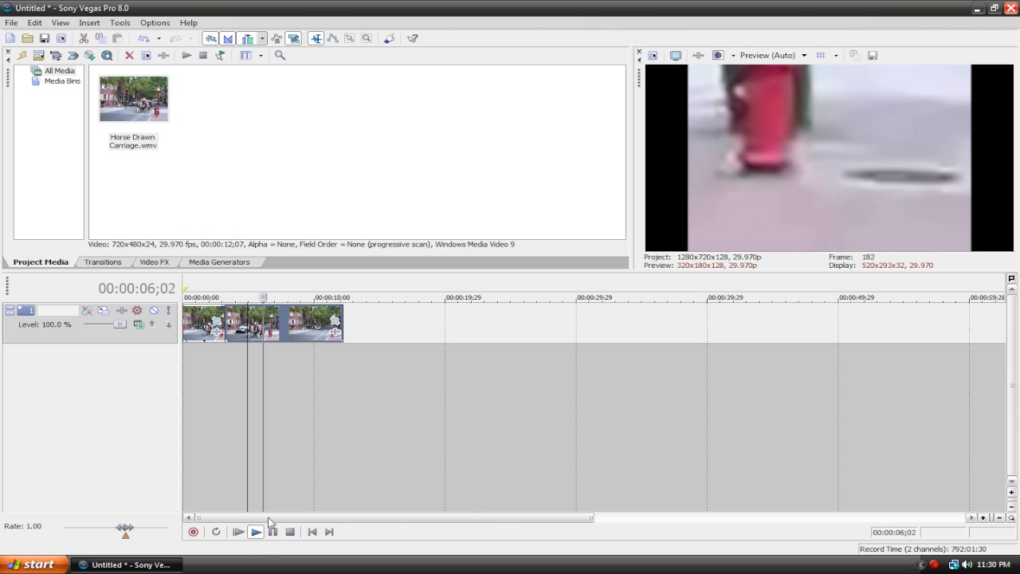
- Stop playback, delete the carriage clip events, and return the playhead to the start
click(272, 531)
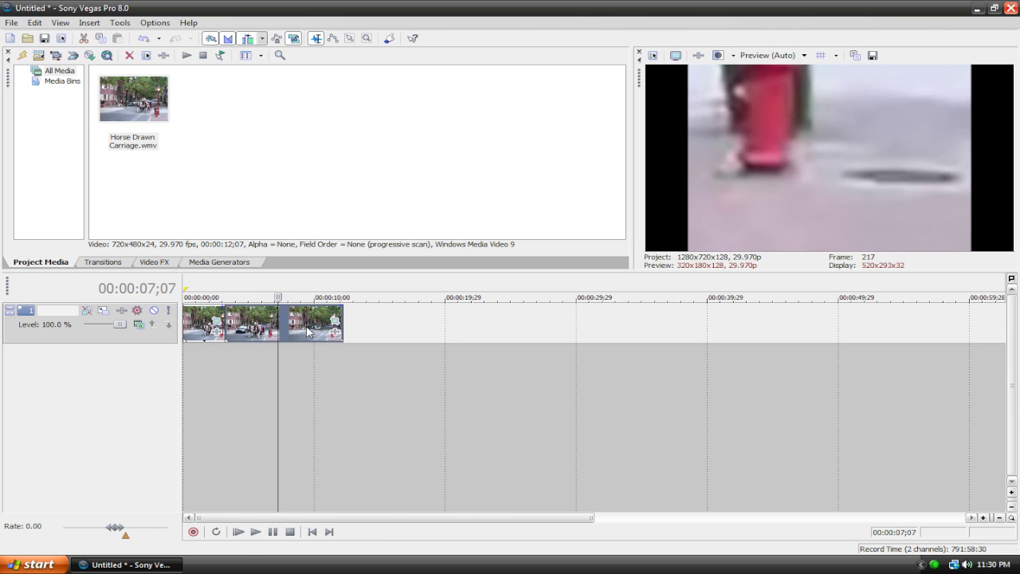
key(Delete)
key(Delete)
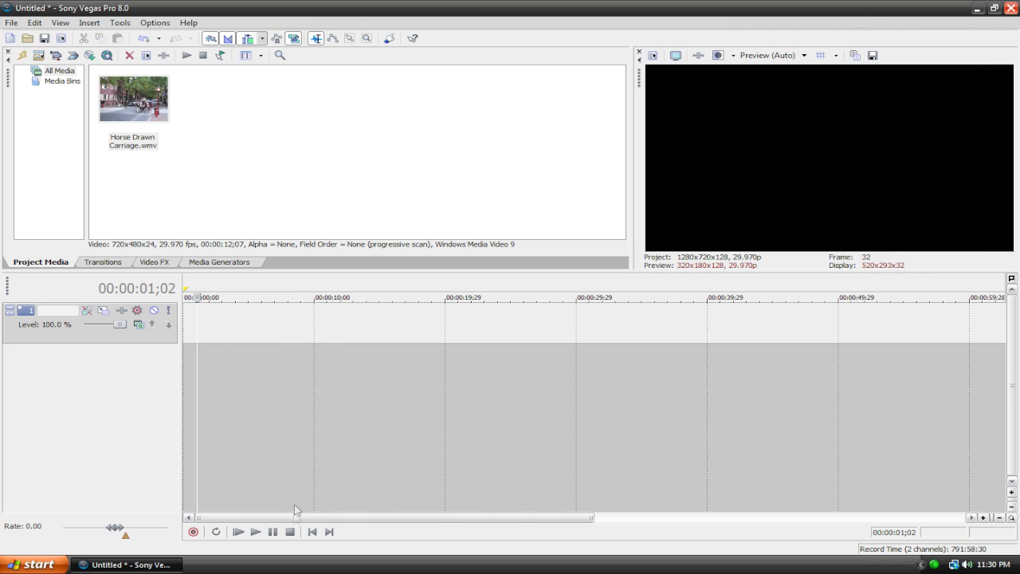
click(313, 532)
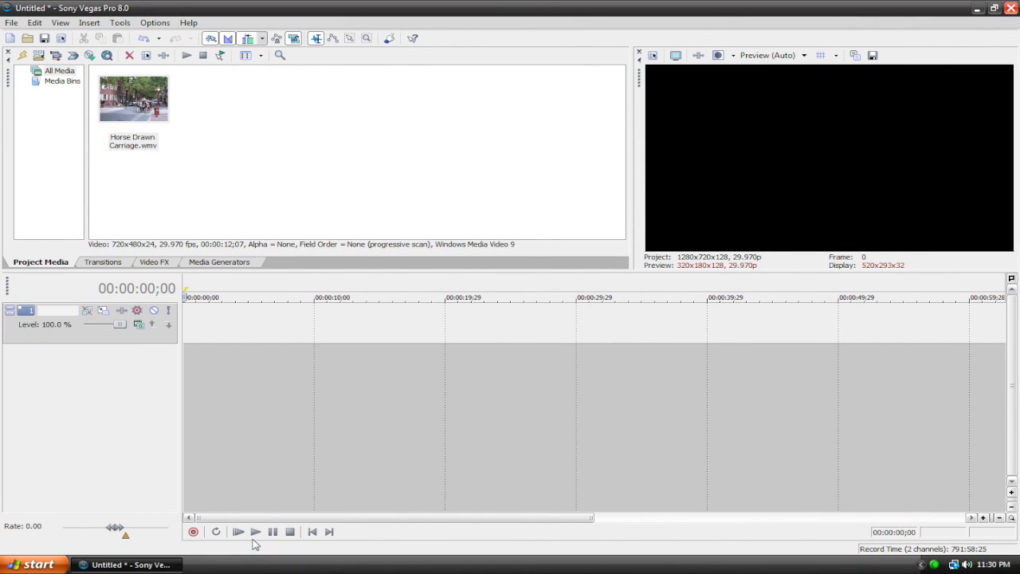
- Add Horse Drawn Carriage.wmv to the timeline and crop it to width 120, height 100
drag(123, 96, 279, 331)
click(335, 323)
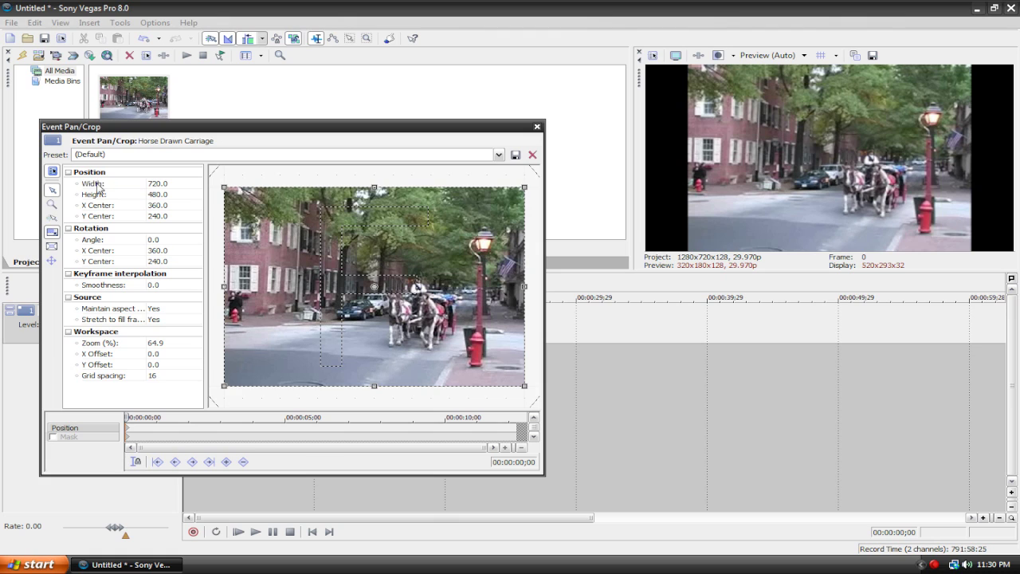
click(149, 183)
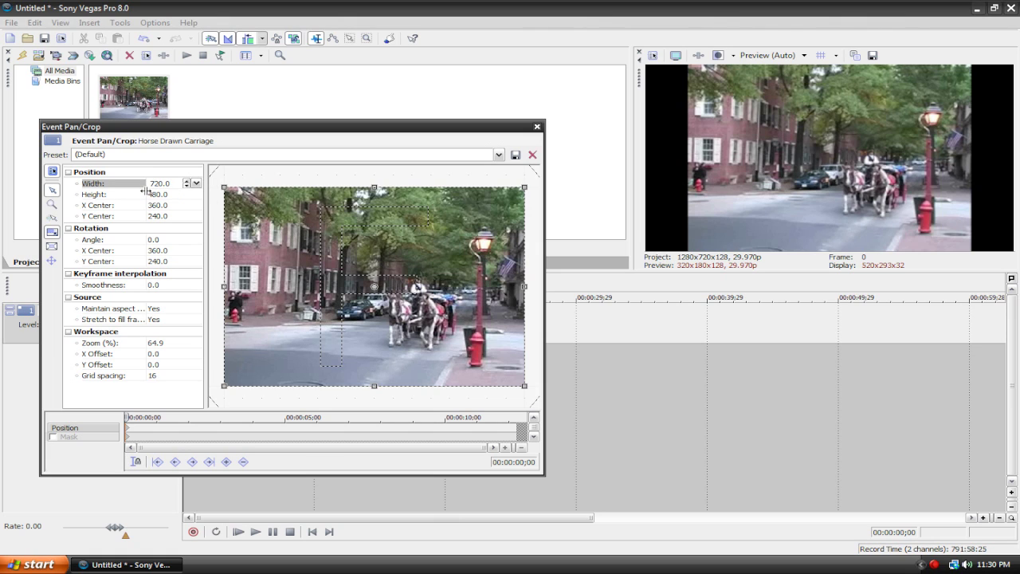
text(120)
key(Tab)
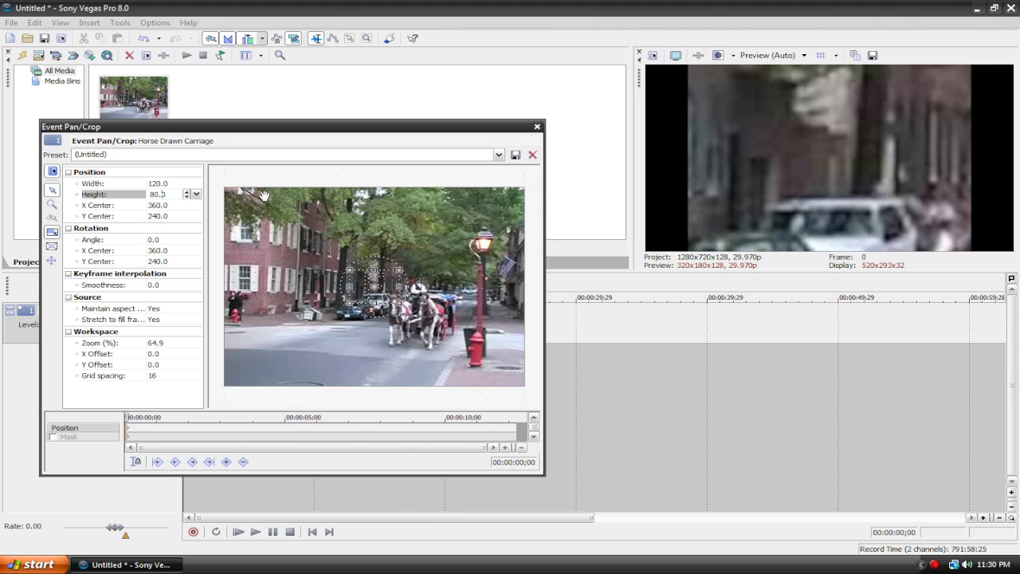
double_click(178, 194)
click(537, 127)
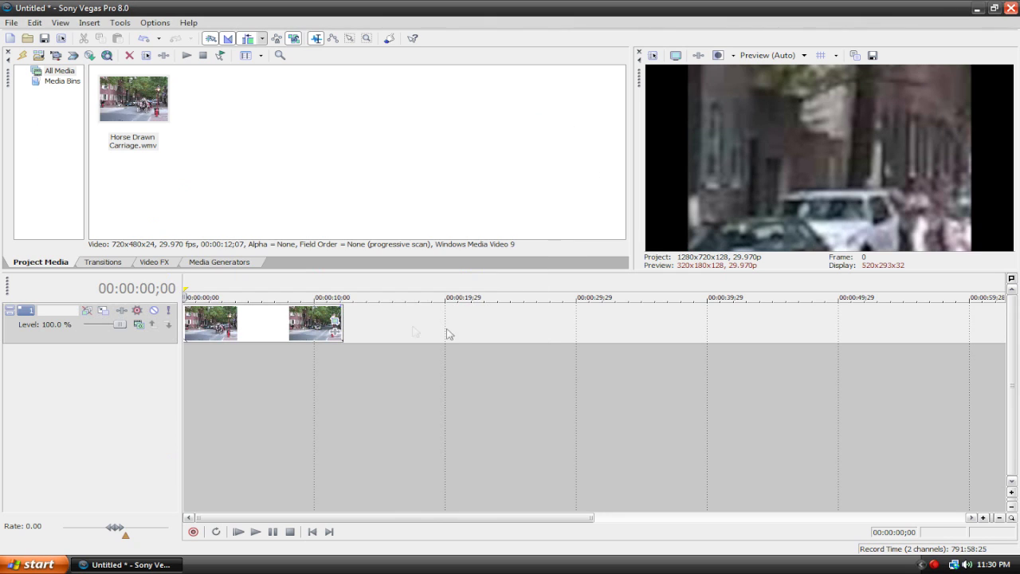
- Reset the later event's crop to (Default), then shrink it to 292.6 by 195.1 toward the left buildings
click(335, 319)
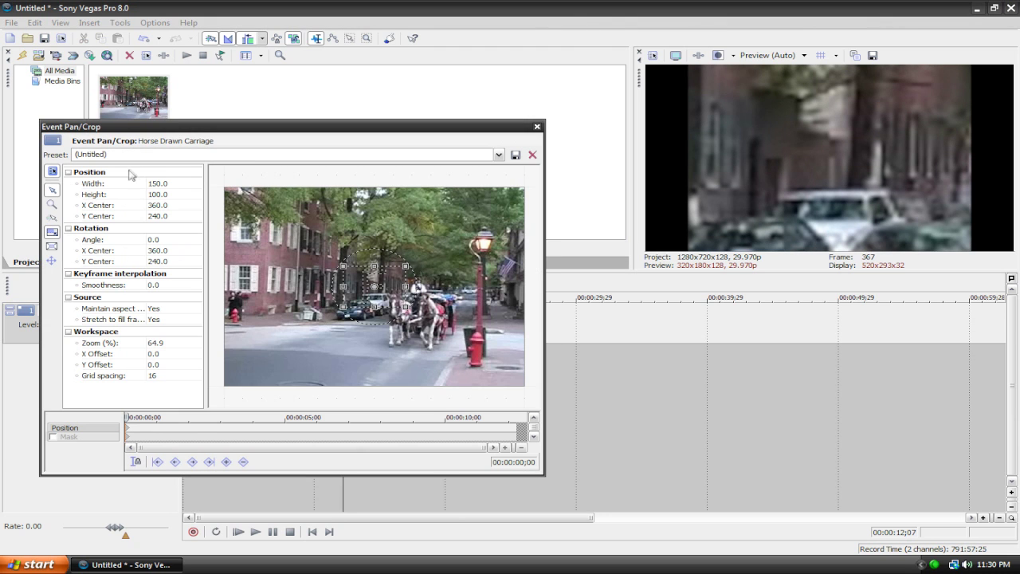
click(497, 154)
click(104, 163)
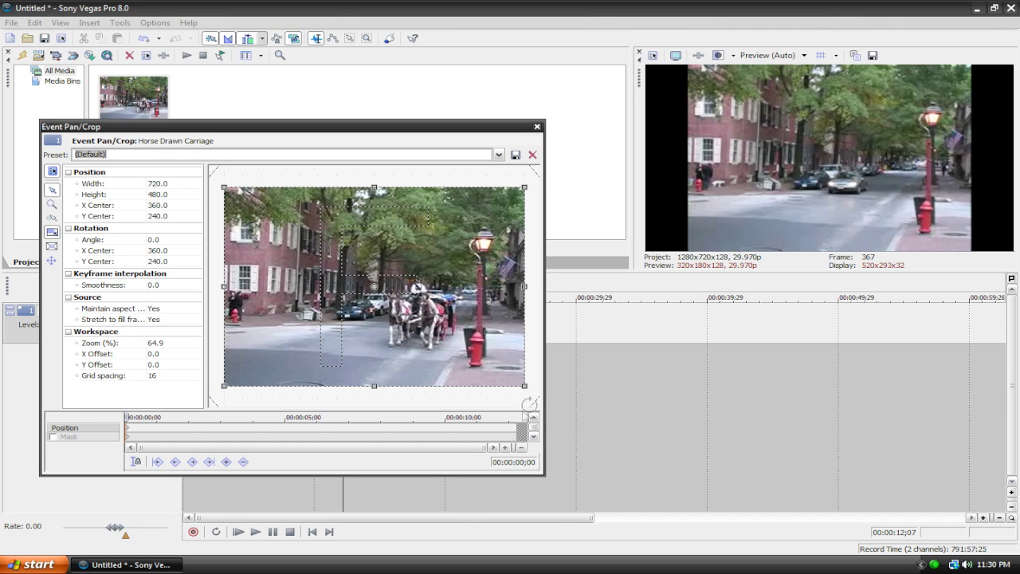
drag(526, 386, 435, 327)
drag(343, 278, 294, 269)
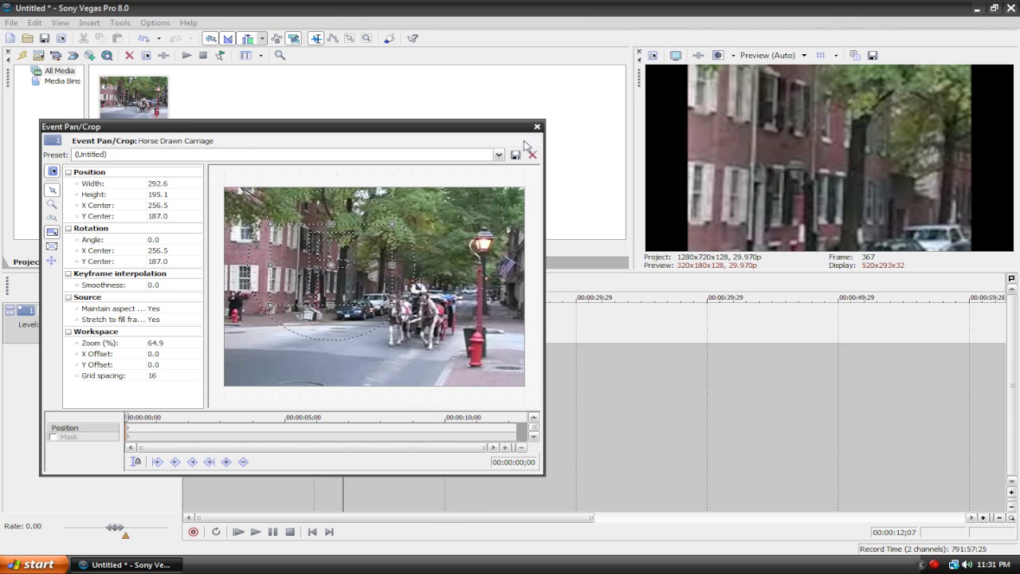
click(537, 128)
- Delete the carriage clip and return the playhead to the start
click(259, 316)
key(Delete)
click(312, 531)
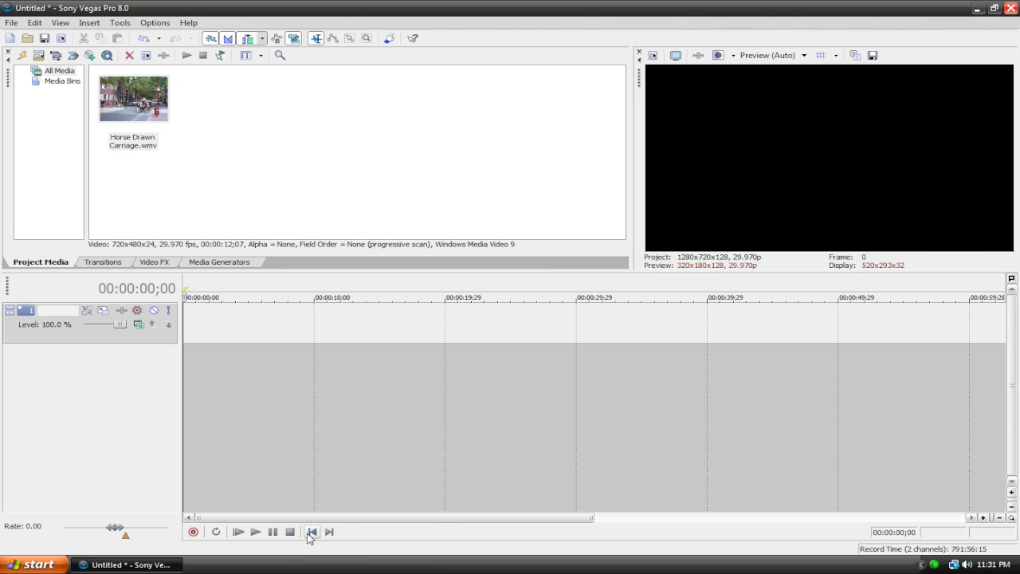